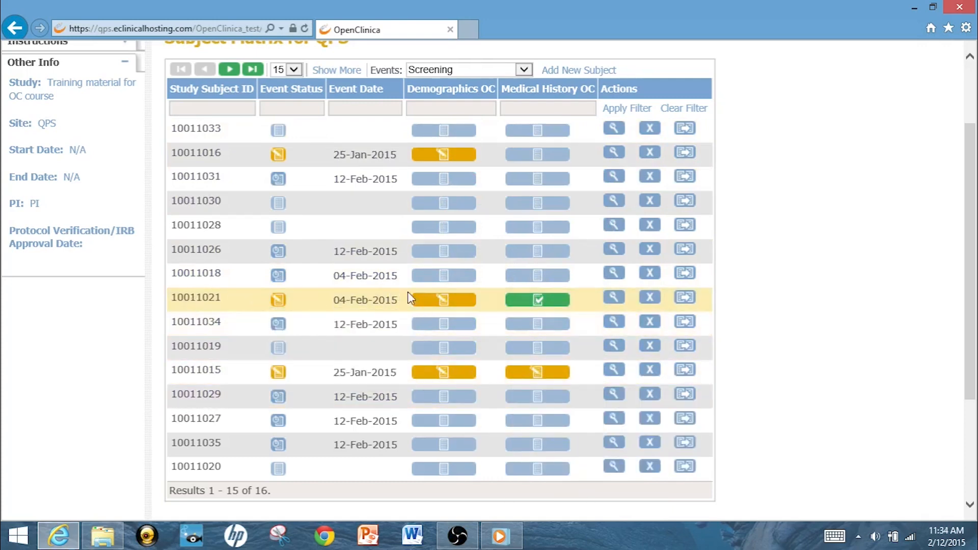
mouse_move(528, 305)
mouse_move(459, 310)
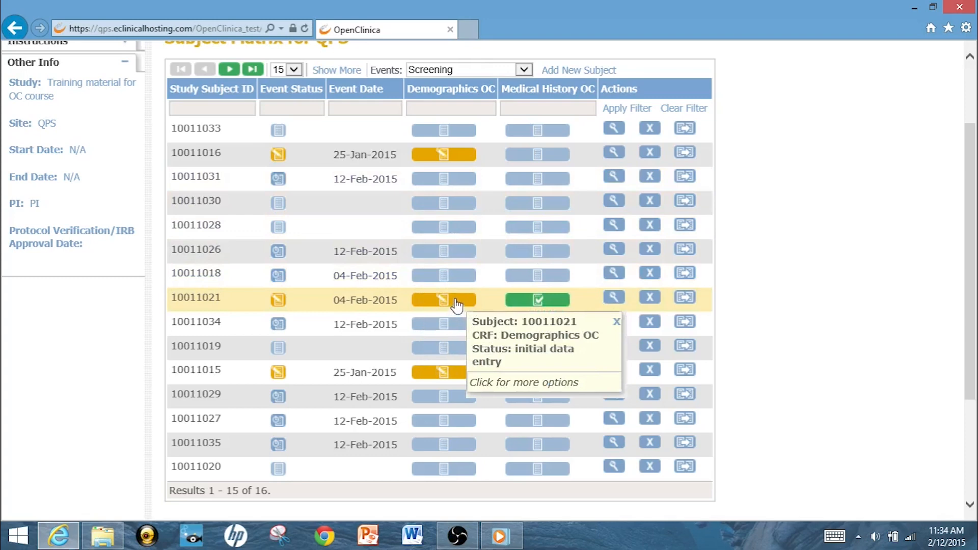
click(457, 304)
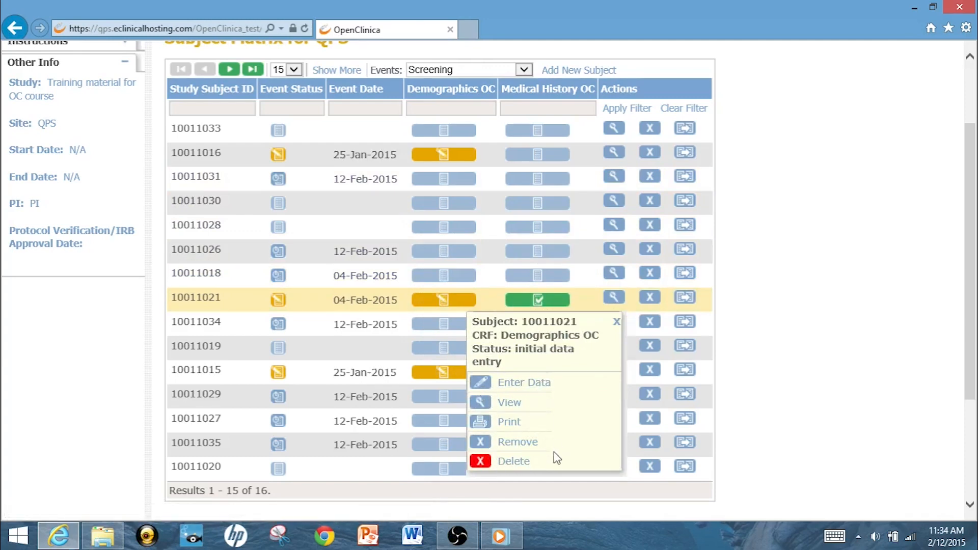
click(618, 324)
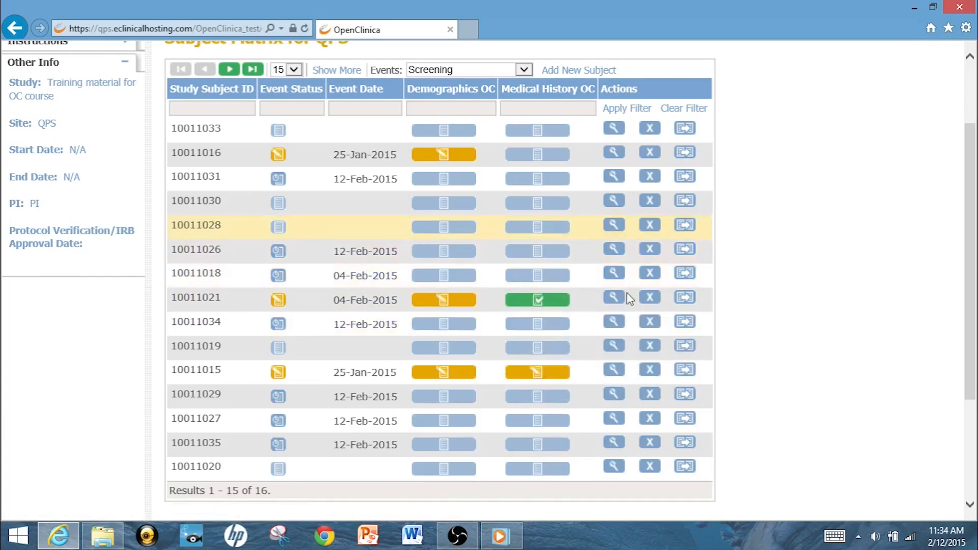
Visit the study home page and return to the Subject Matrix.
scroll(973, 333, up, 3)
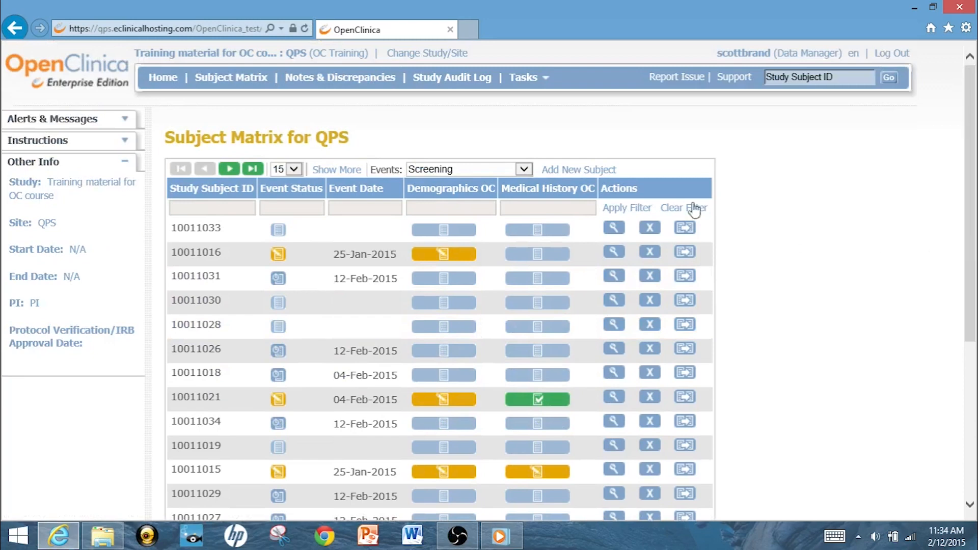
click(166, 83)
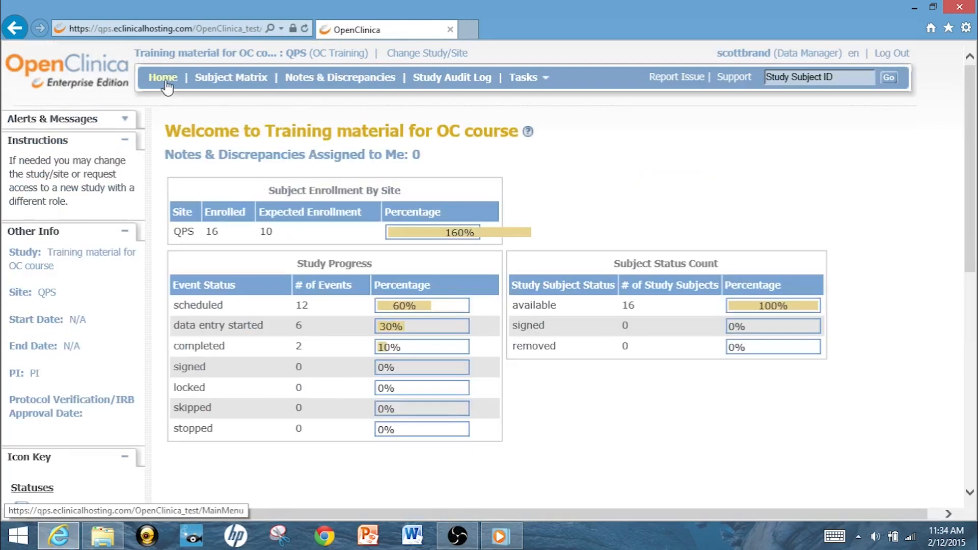
click(234, 81)
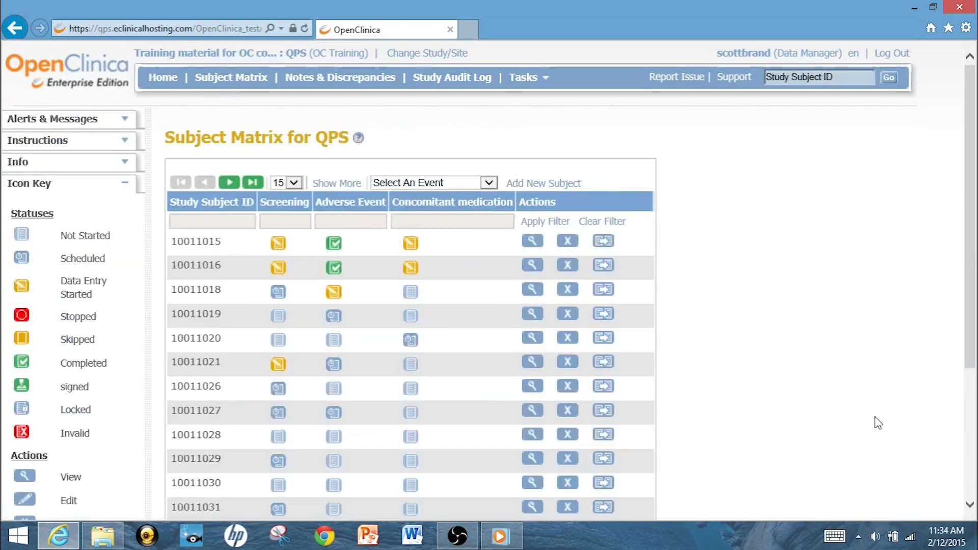
drag(974, 279, 972, 359)
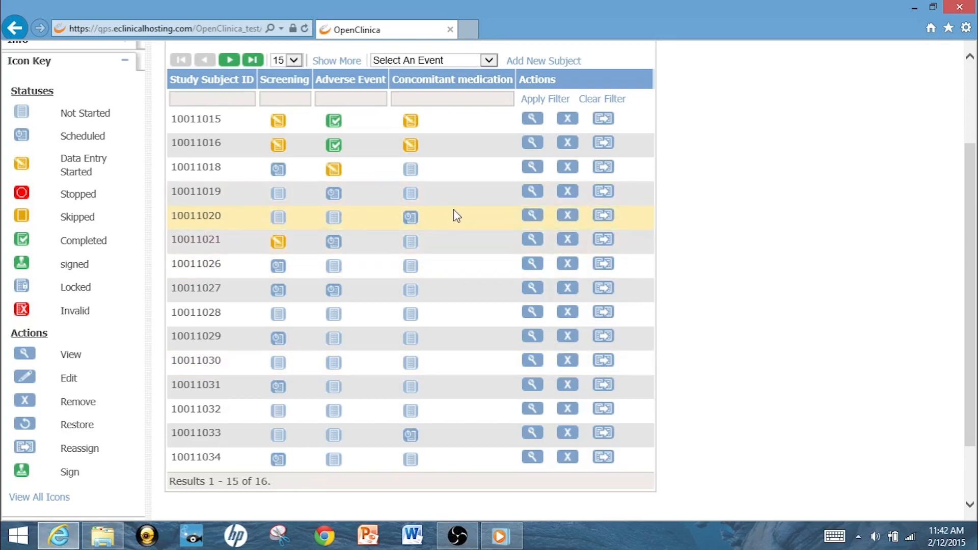
View subject 10011016, expanding and collapsing its Study Subject Record section.
click(533, 145)
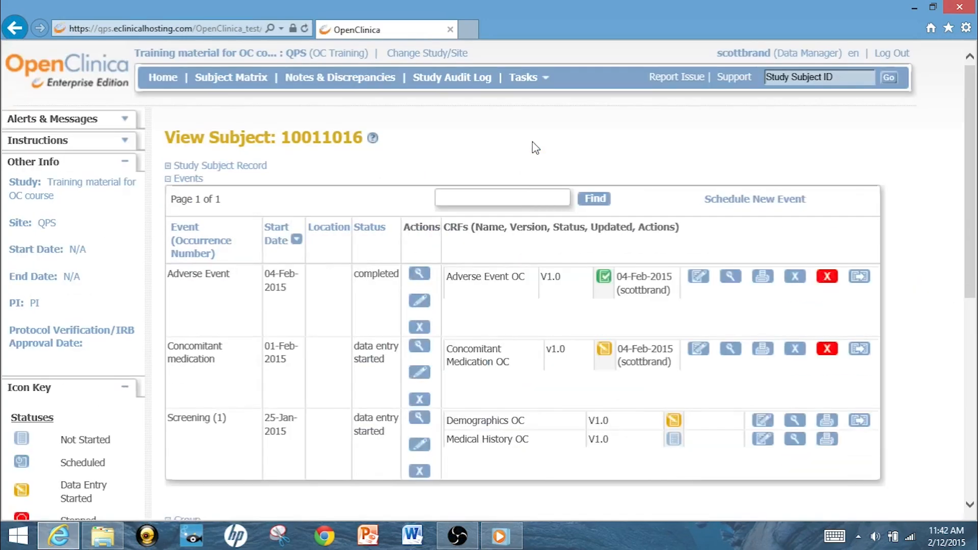
scroll(977, 227, down, 1)
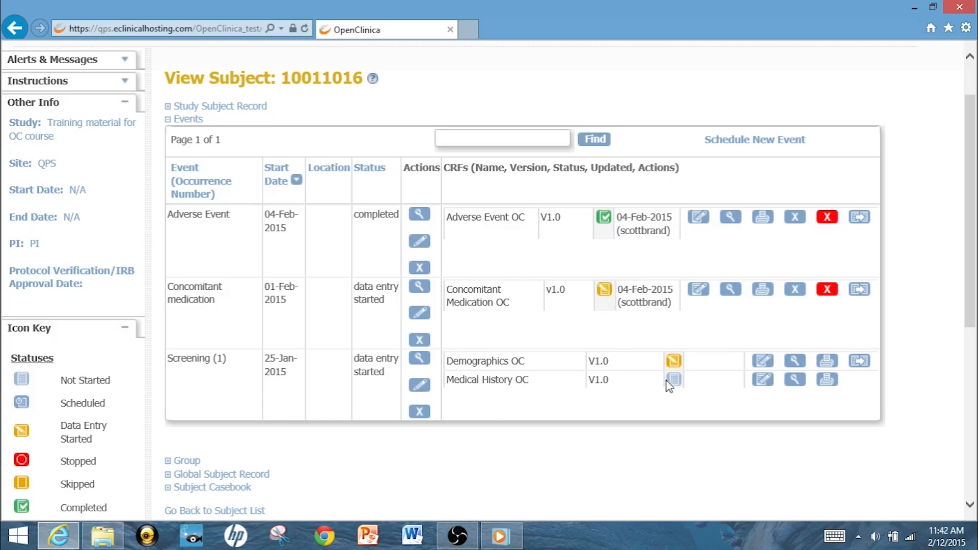
click(169, 109)
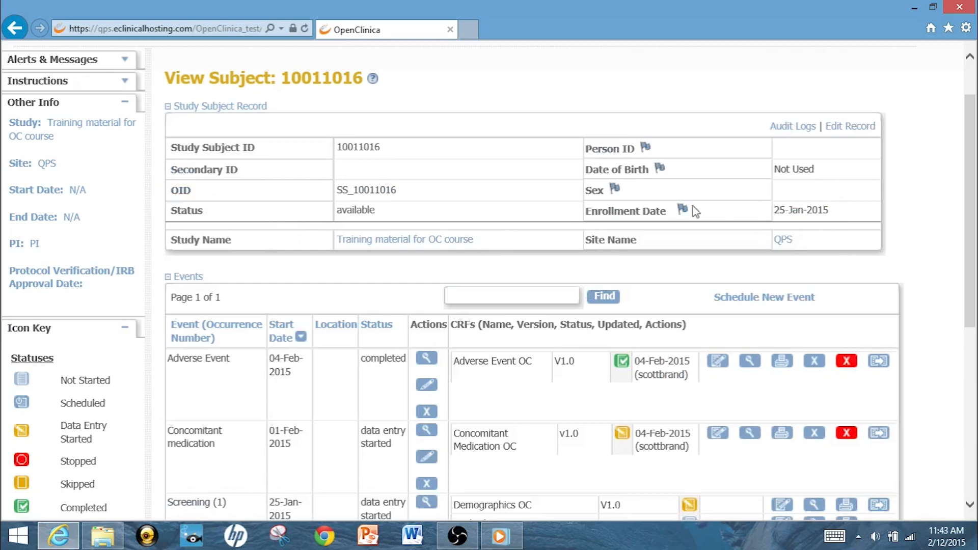
click(170, 110)
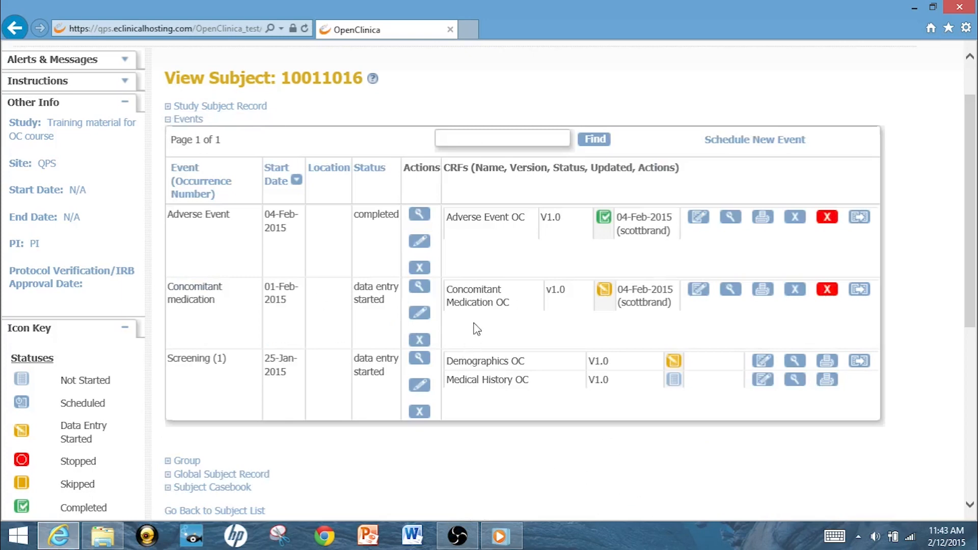
drag(971, 288, 969, 371)
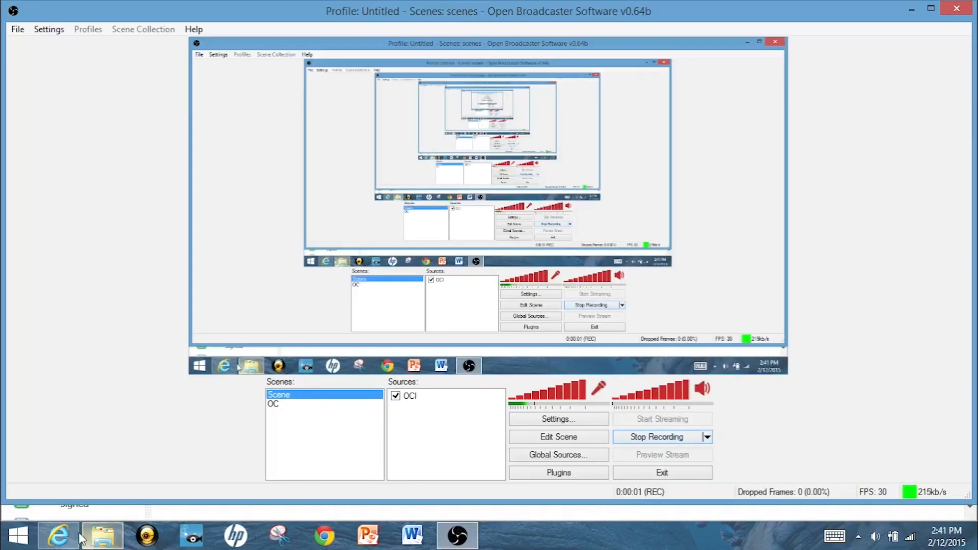
Switch to the browser, open subject 10011021's Demographics OC form for data entry, and toggle its CRF header info.
click(70, 538)
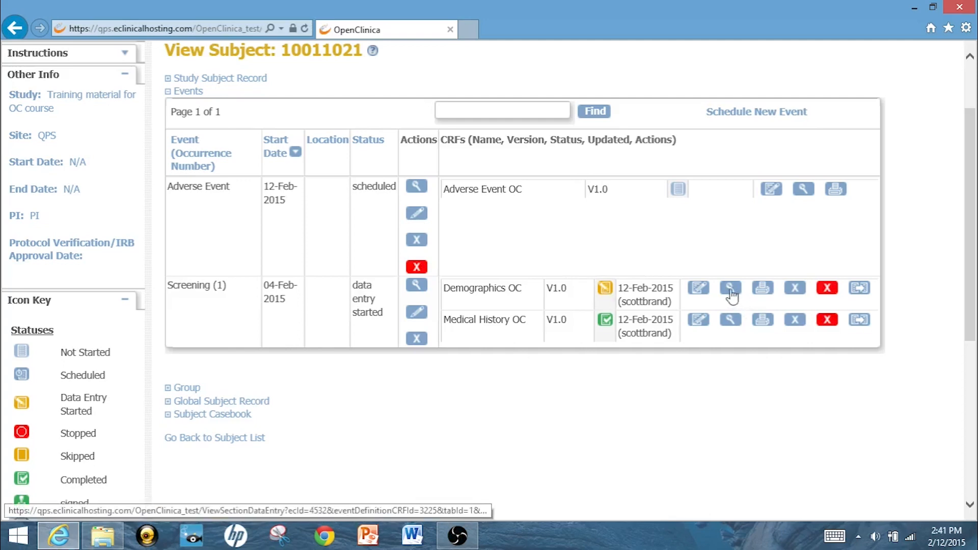
click(700, 289)
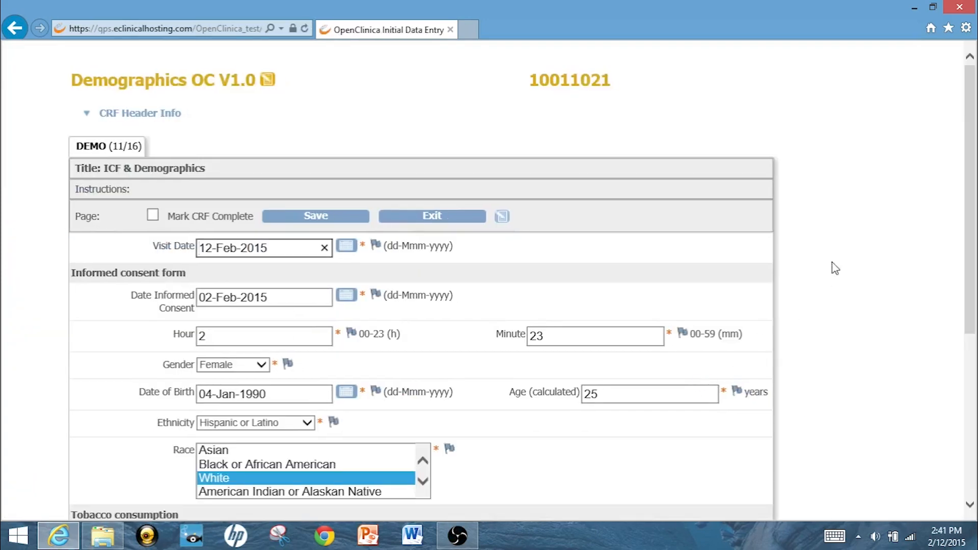
mouse_move(977, 180)
mouse_down()
mouse_move(976, 383)
mouse_move(963, 171)
mouse_up()
click(88, 114)
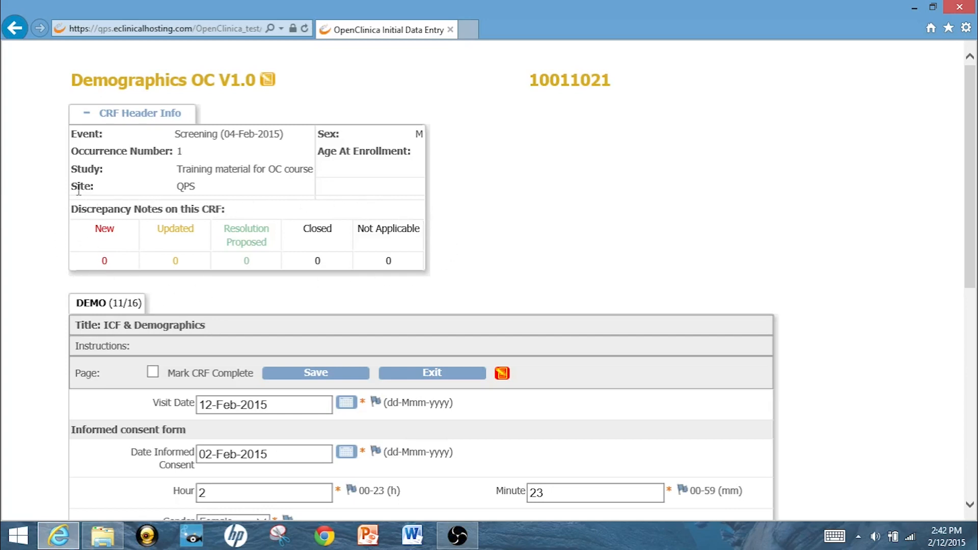
click(90, 116)
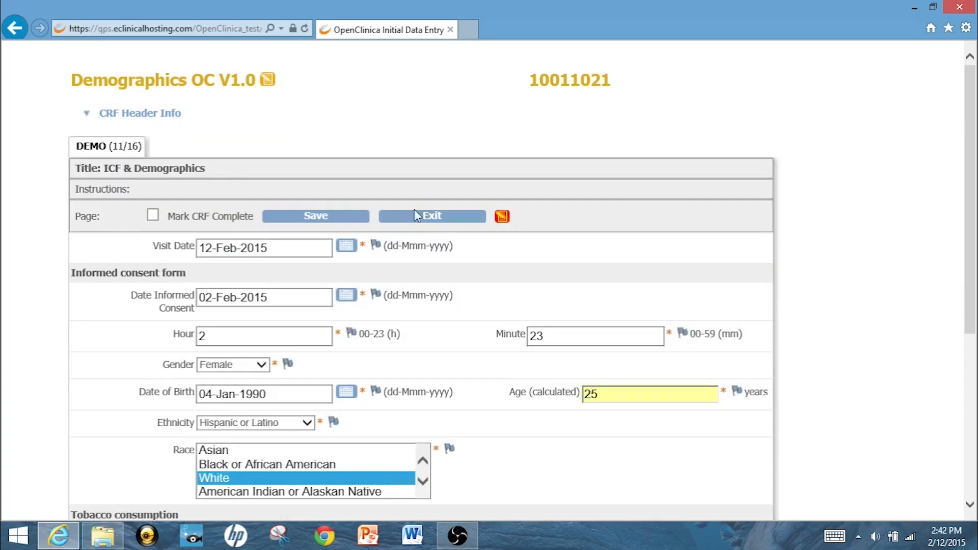
Open the Visit Date calendar picker and close it.
scroll(976, 144, down, 1)
drag(977, 144, 976, 191)
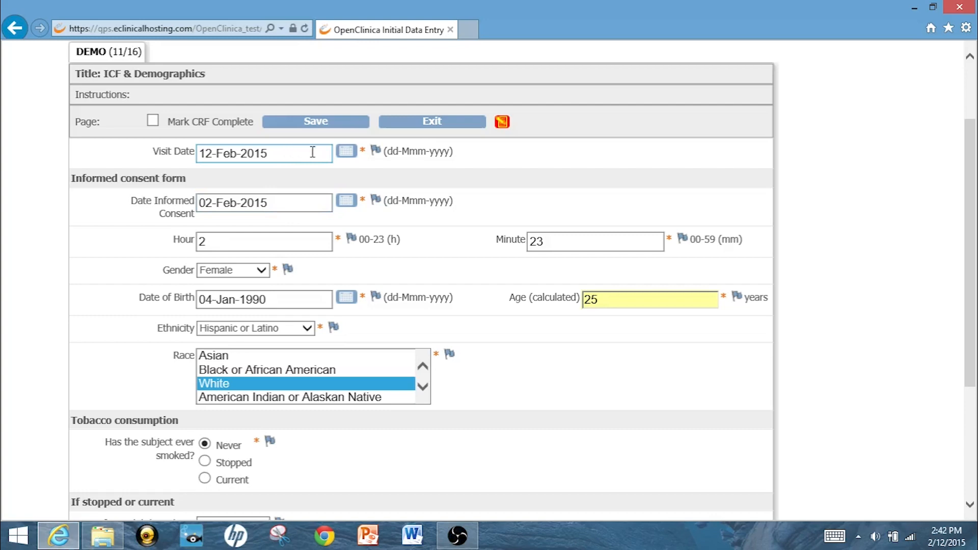
click(345, 152)
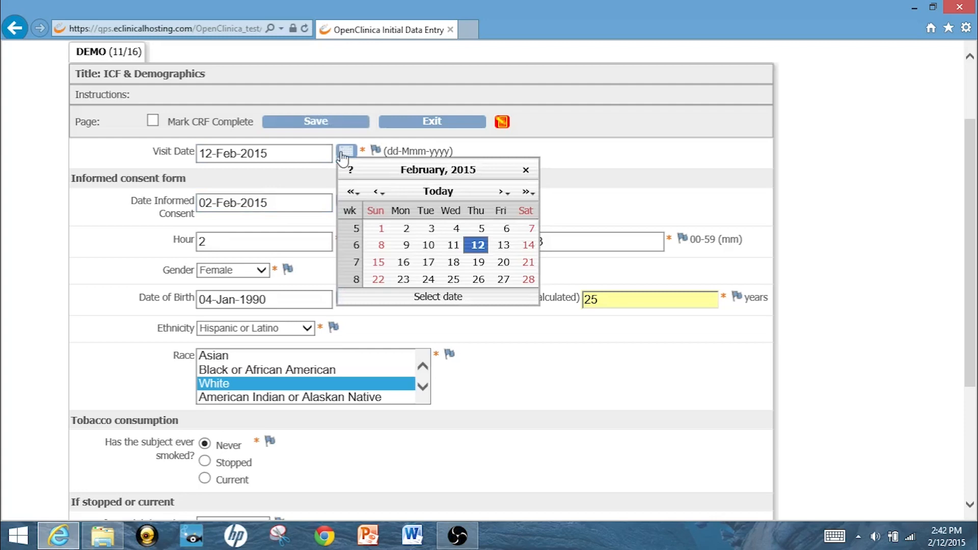
click(555, 158)
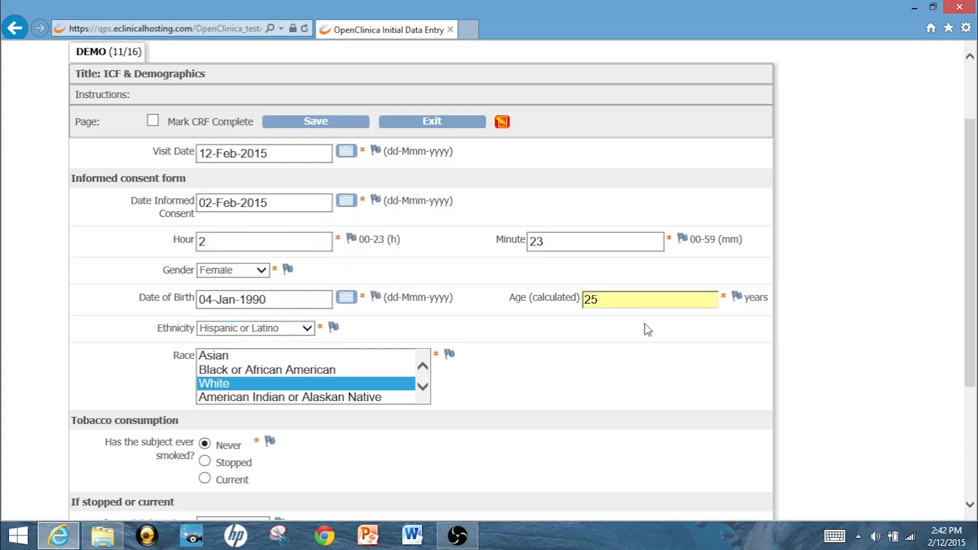
Browse the Ethnicity choices and scroll through the Race list.
drag(971, 222, 973, 250)
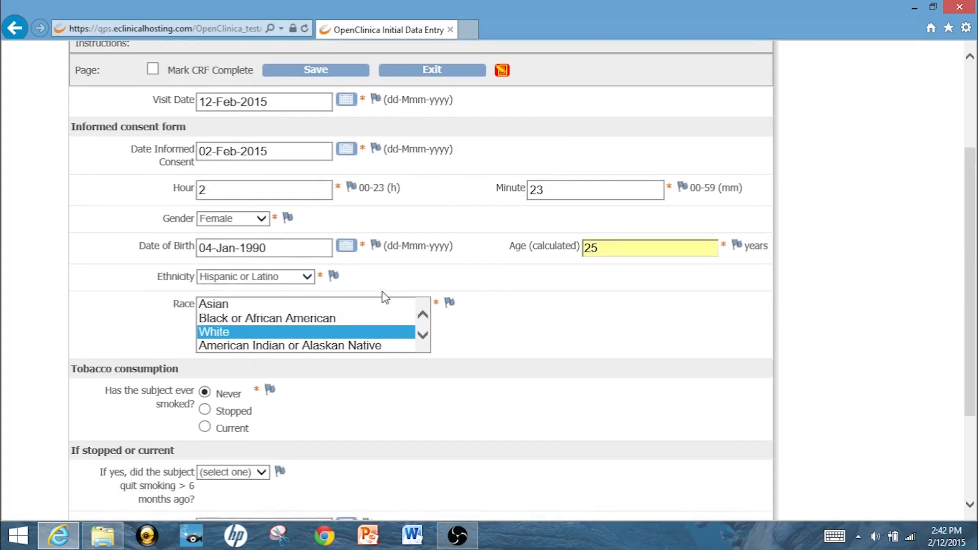
click(307, 278)
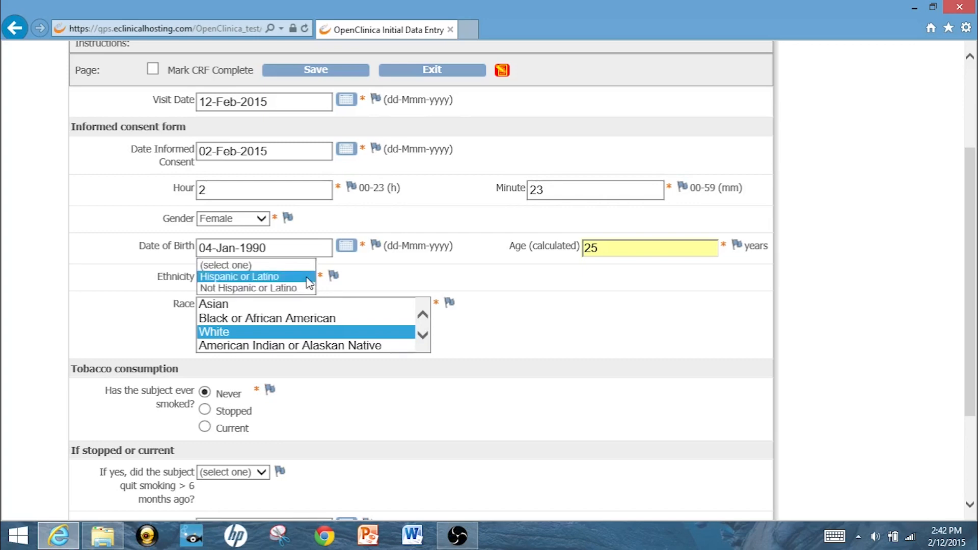
click(341, 291)
scroll(424, 332, down, 1)
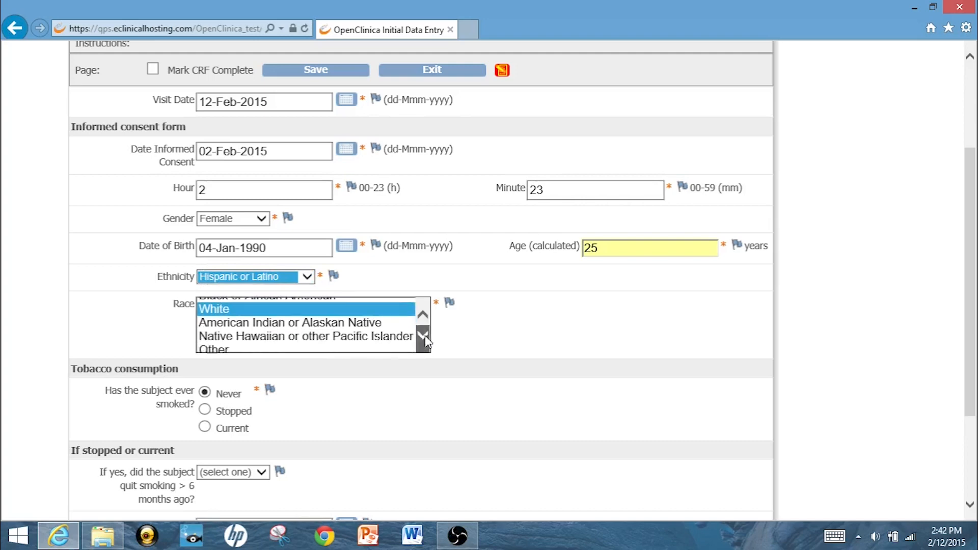
click(423, 315)
click(423, 315)
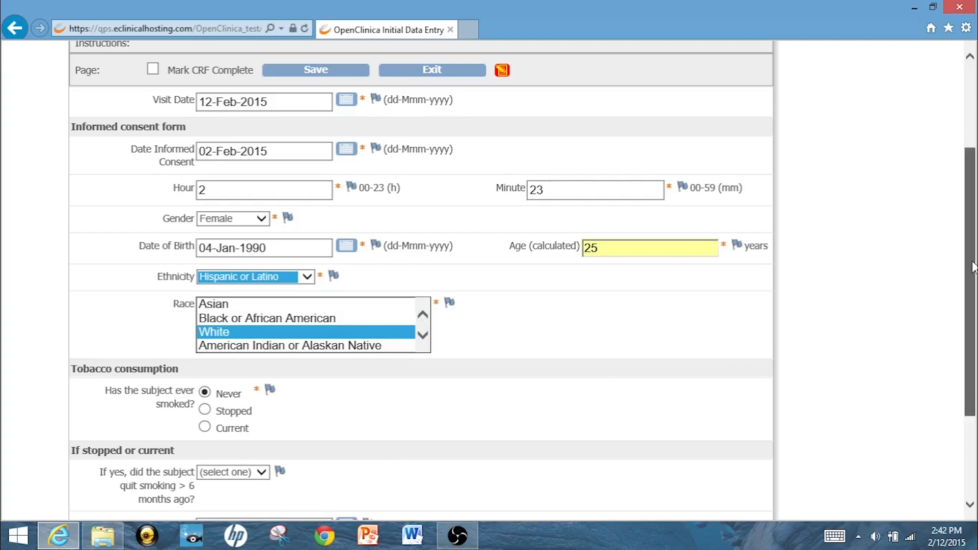
Exit the Demographics form without saving.
scroll(974, 276, down, 3)
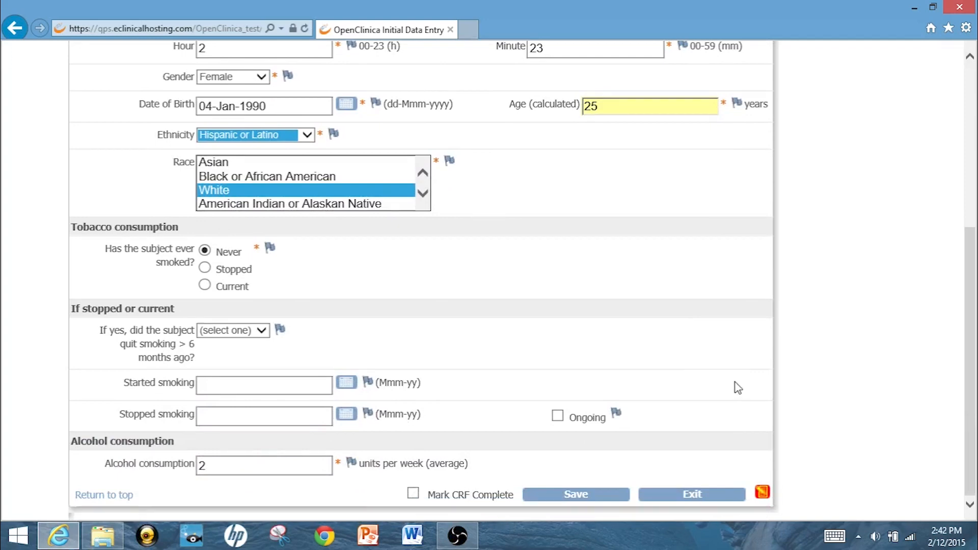
click(693, 495)
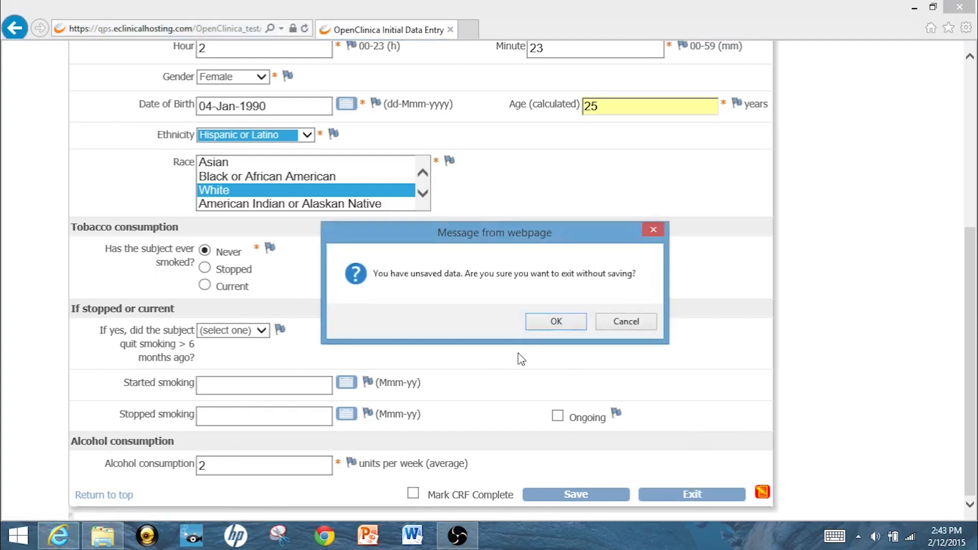
click(557, 322)
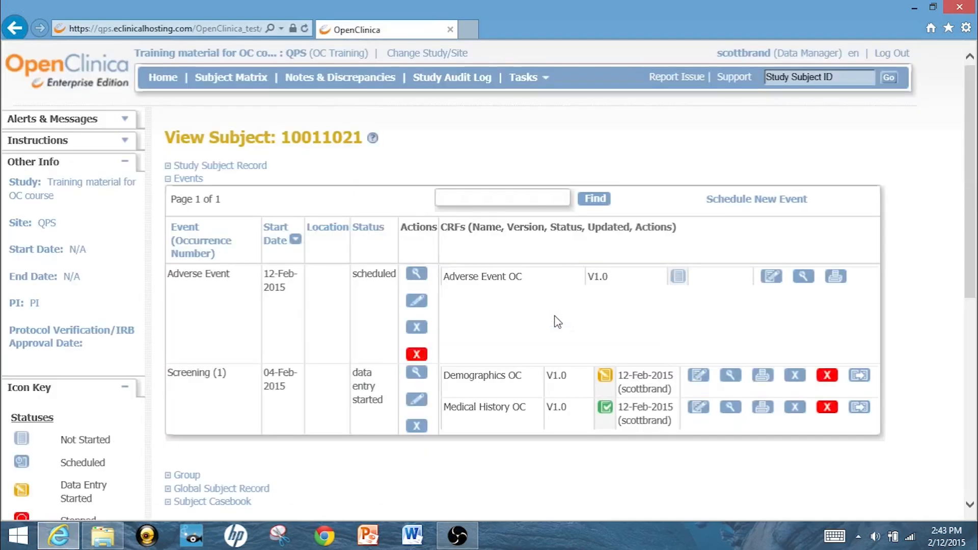
Return to the subject list from the subject's page.
drag(967, 270, 975, 334)
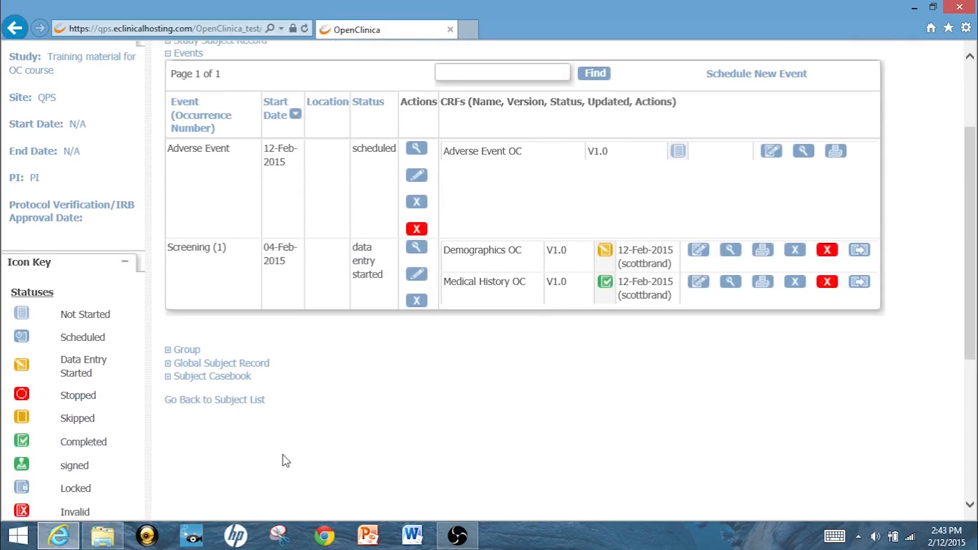
click(230, 403)
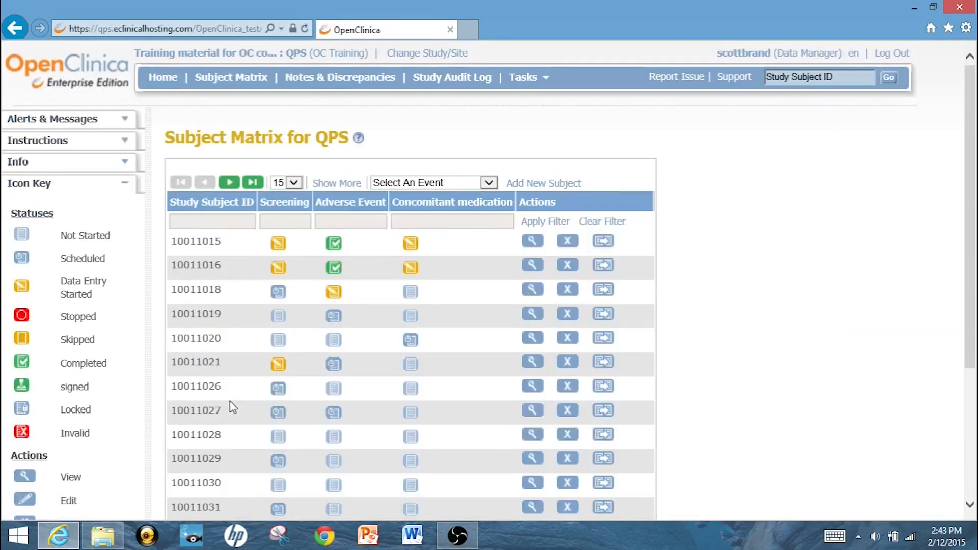
drag(973, 249, 976, 319)
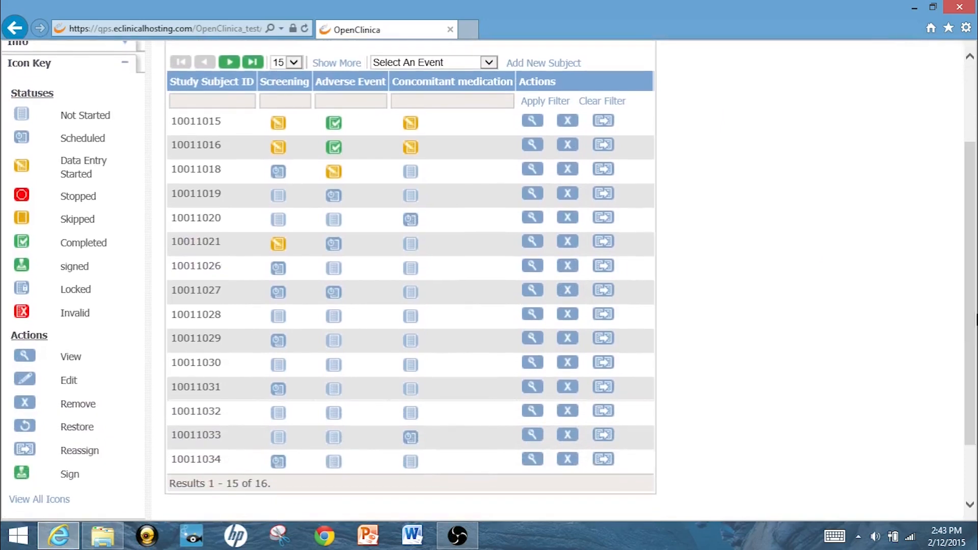